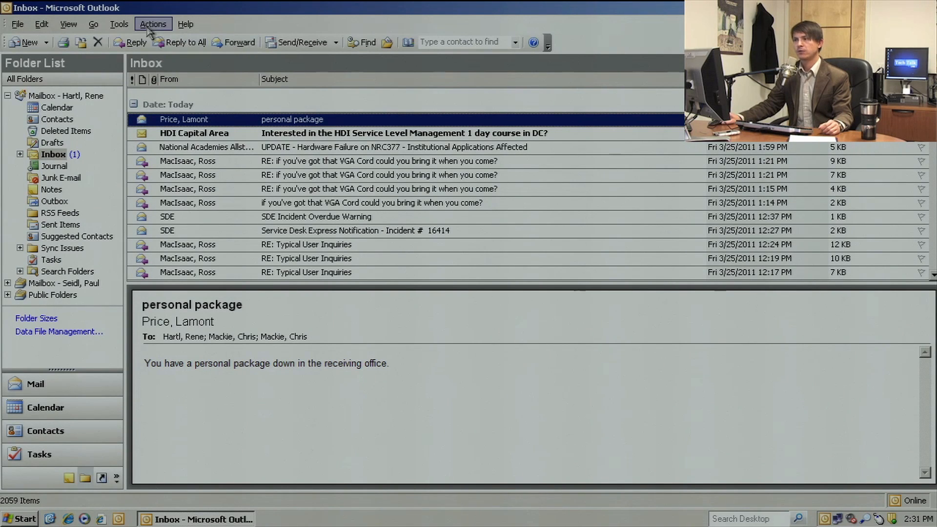
# Turn off the periodic AutoArchive run in the program options and save the settings.
pyautogui.click(119, 24)
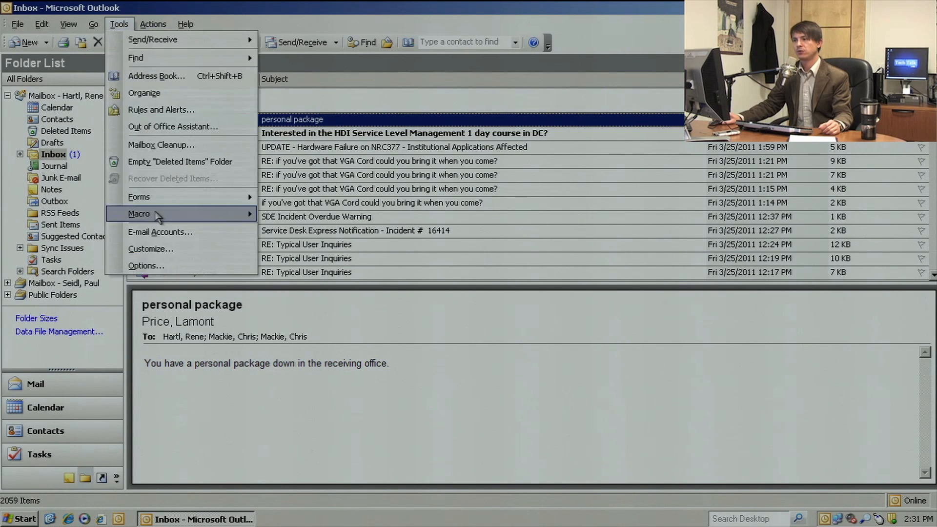
pyautogui.click(161, 267)
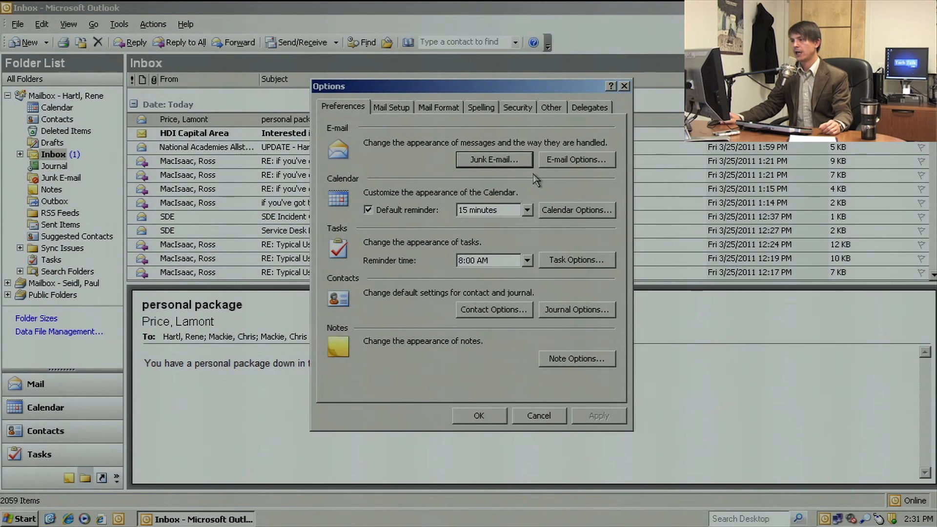
pyautogui.click(550, 107)
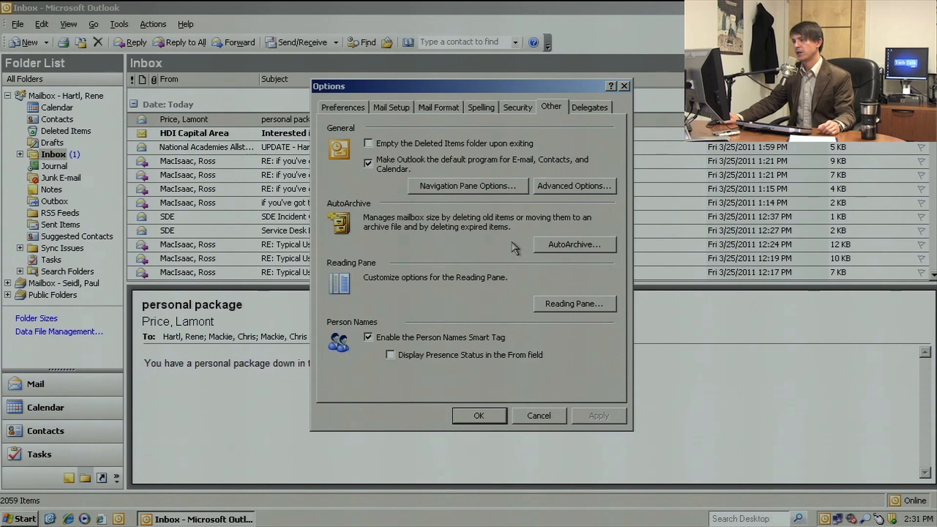
pyautogui.click(574, 245)
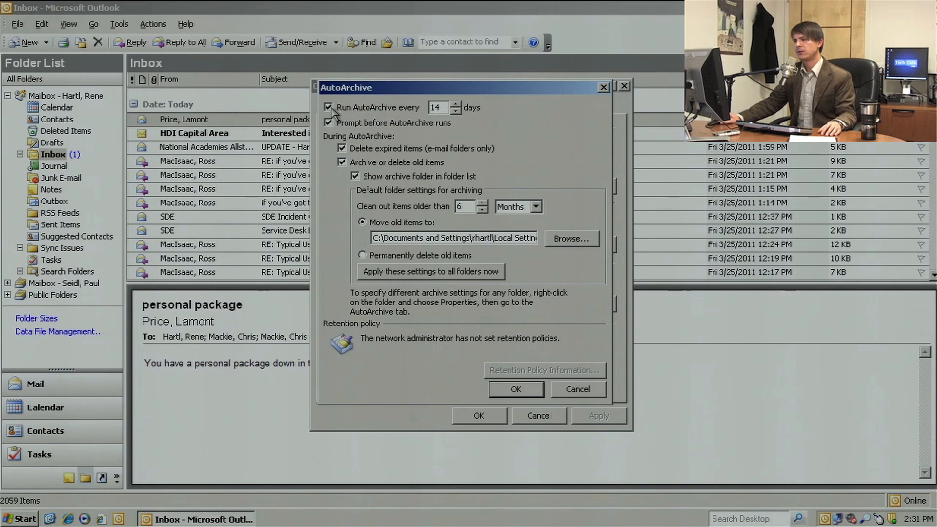
pyautogui.click(329, 108)
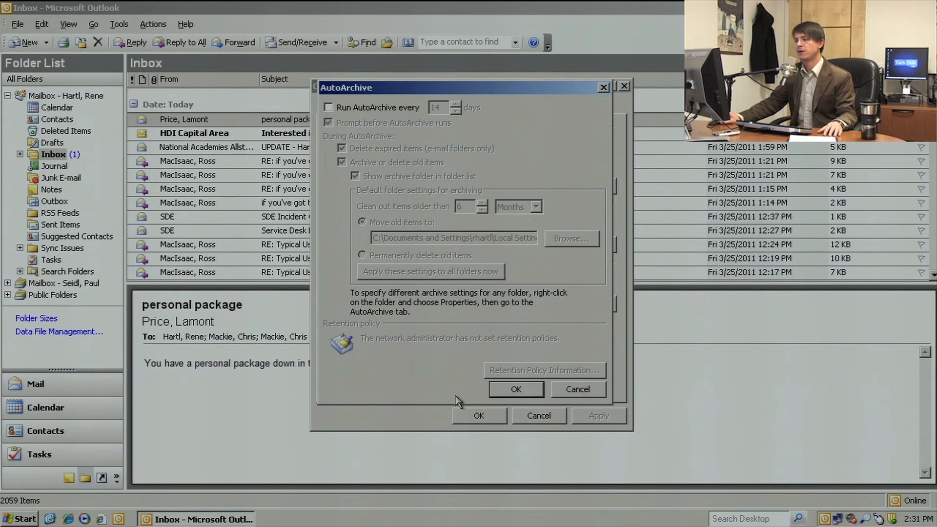
pyautogui.click(515, 389)
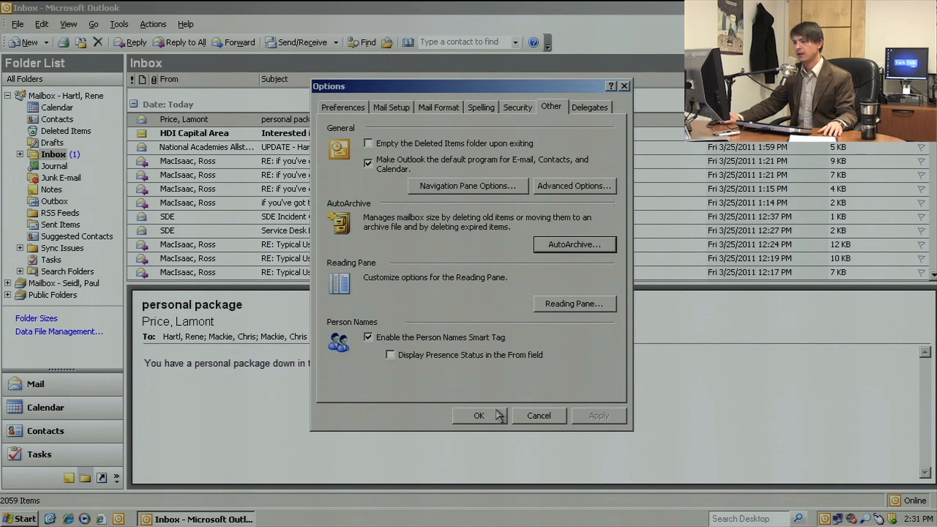
pyautogui.click(494, 413)
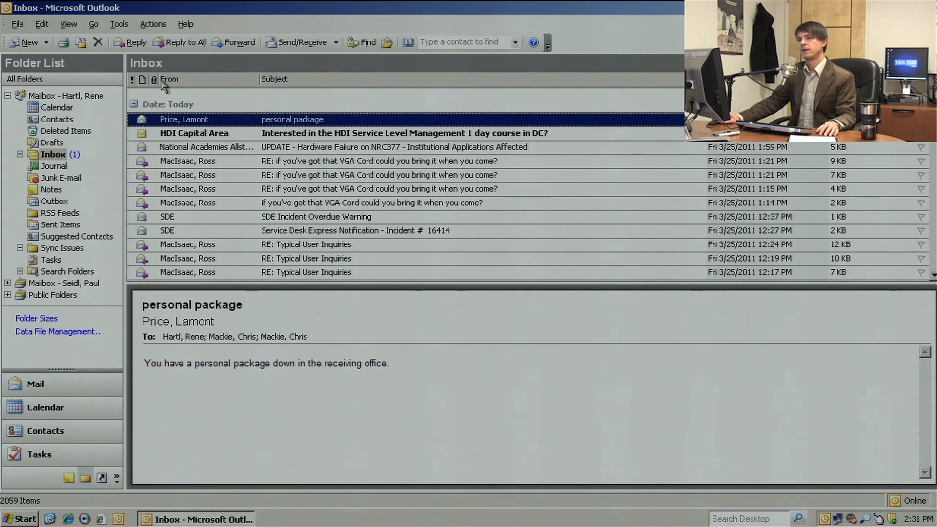
# Start a manual archive limited to one folder and all its subfolders, with the mailbox's Inbox as the folder.
pyautogui.click(18, 26)
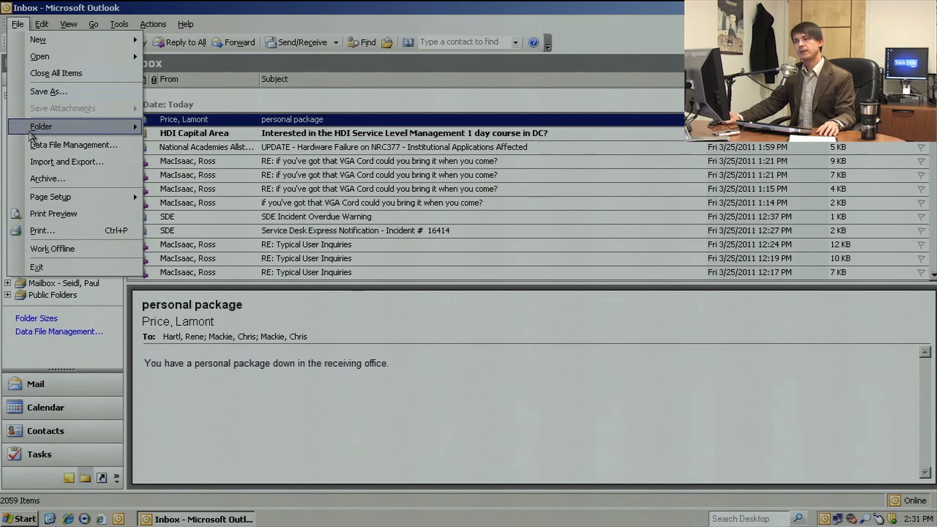
pyautogui.click(47, 179)
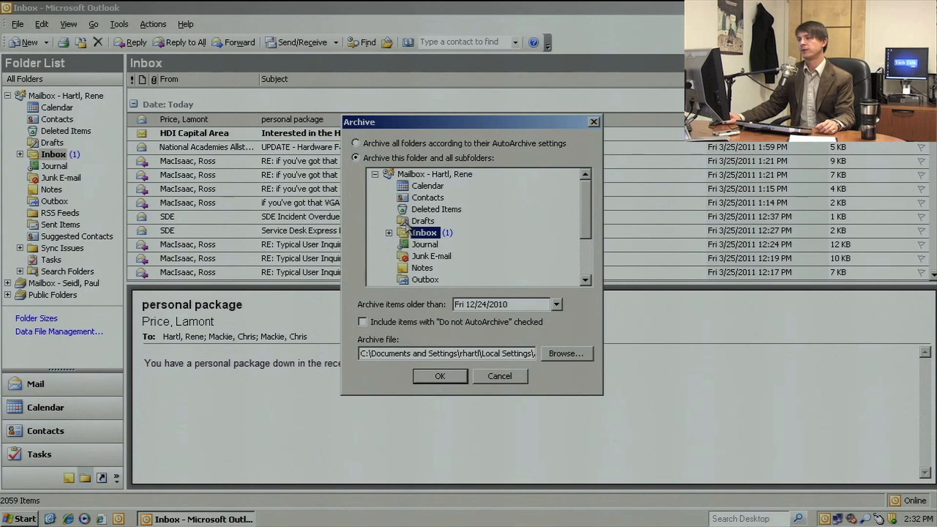
pyautogui.click(390, 146)
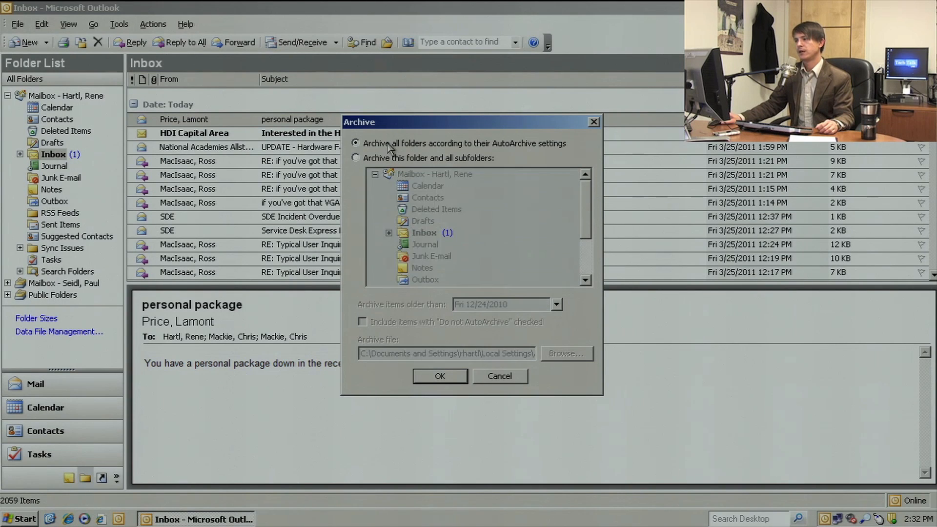
pyautogui.click(356, 158)
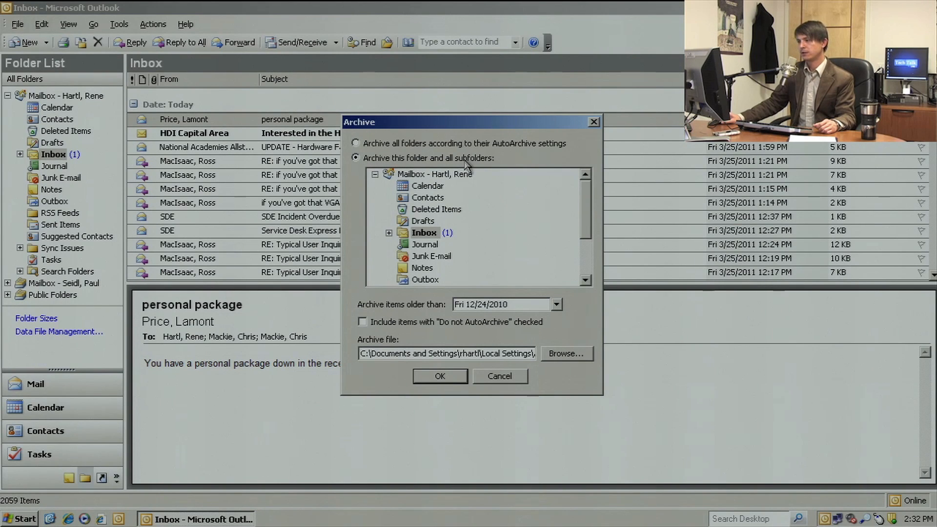
pyautogui.moveTo(588, 211)
pyautogui.mouseDown()
pyautogui.moveTo(586, 239)
pyautogui.moveTo(585, 228)
pyautogui.mouseUp()
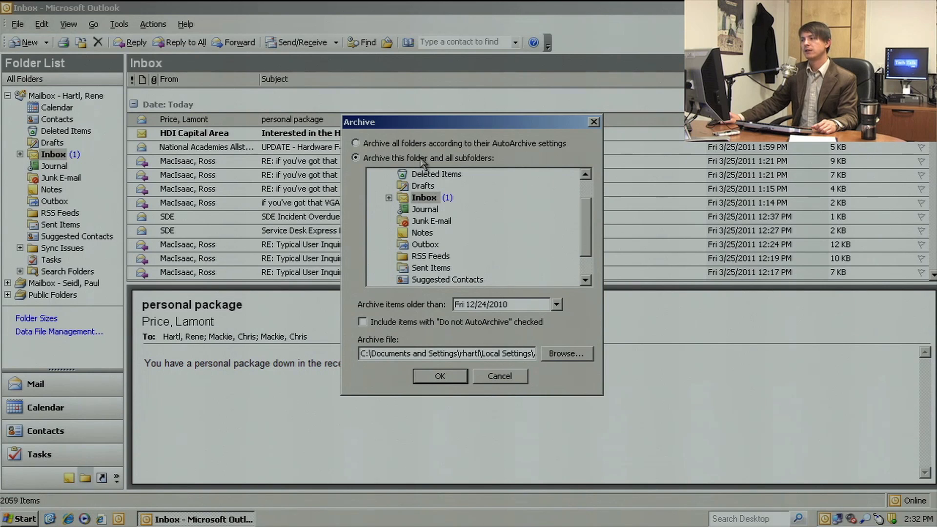
pyautogui.click(389, 198)
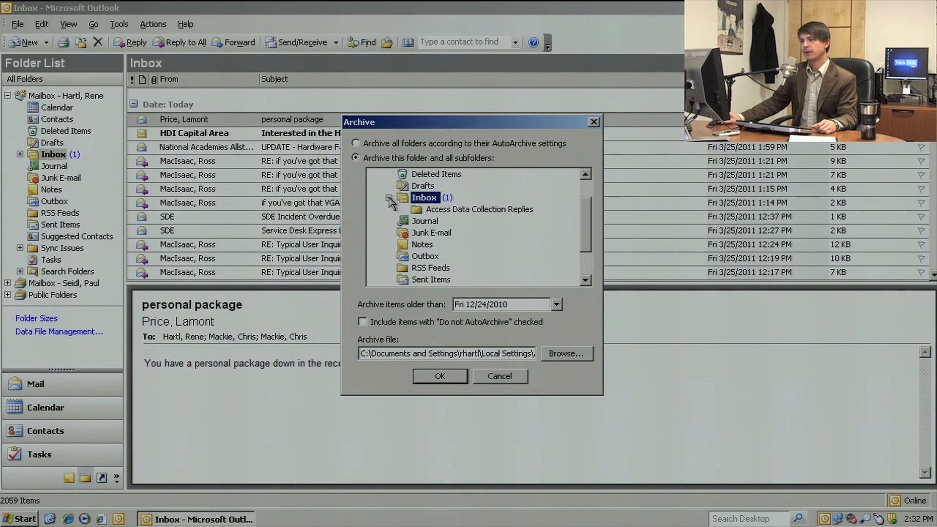
pyautogui.click(448, 211)
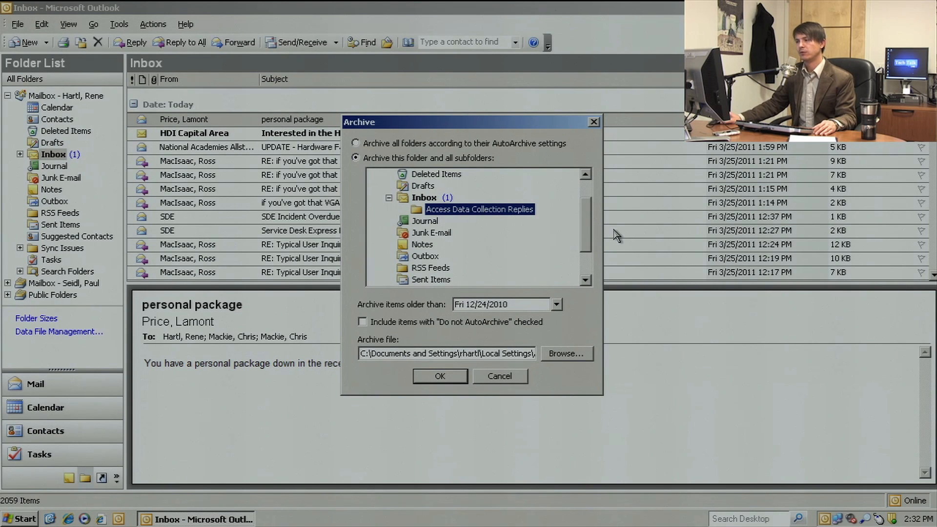
pyautogui.click(430, 199)
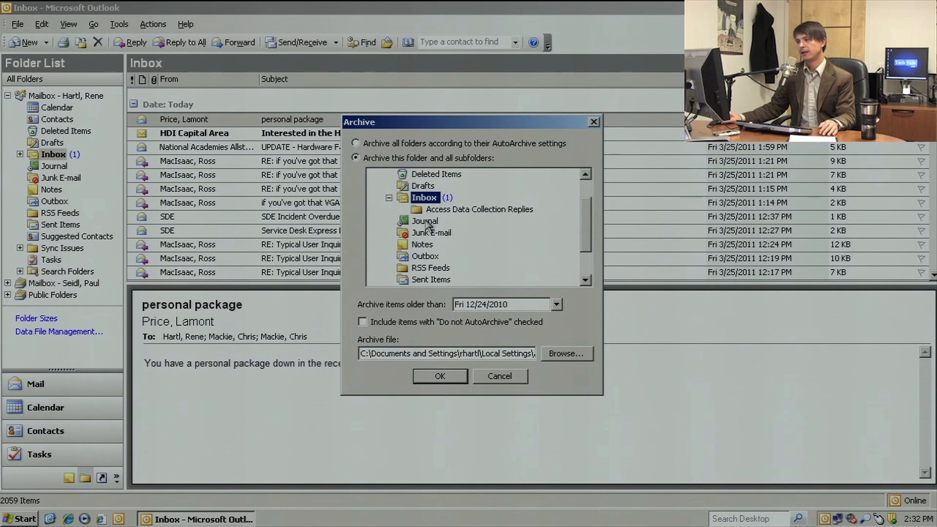
pyautogui.click(430, 280)
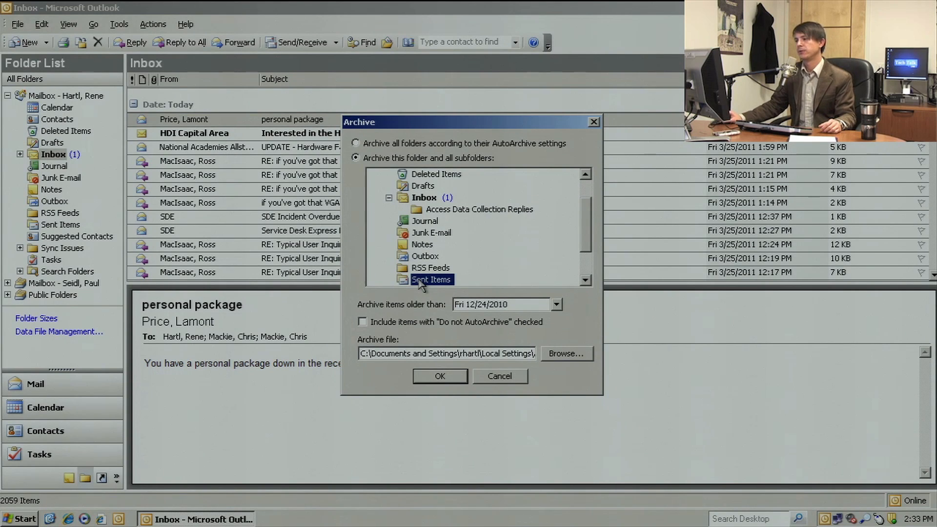
pyautogui.click(422, 199)
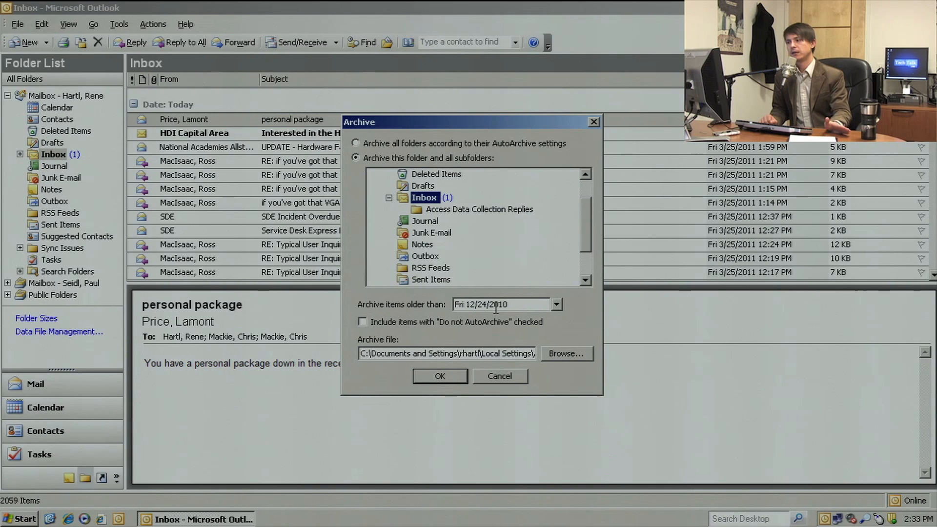
# Set the archive to cover items older than 12/1/2010 and include items with "Do not AutoArchive" checked.
pyautogui.click(557, 304)
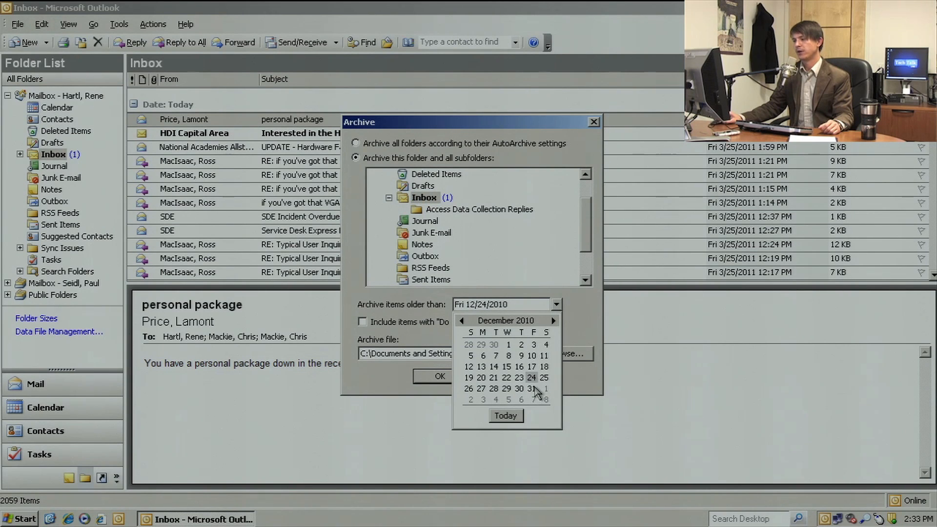
pyautogui.click(533, 390)
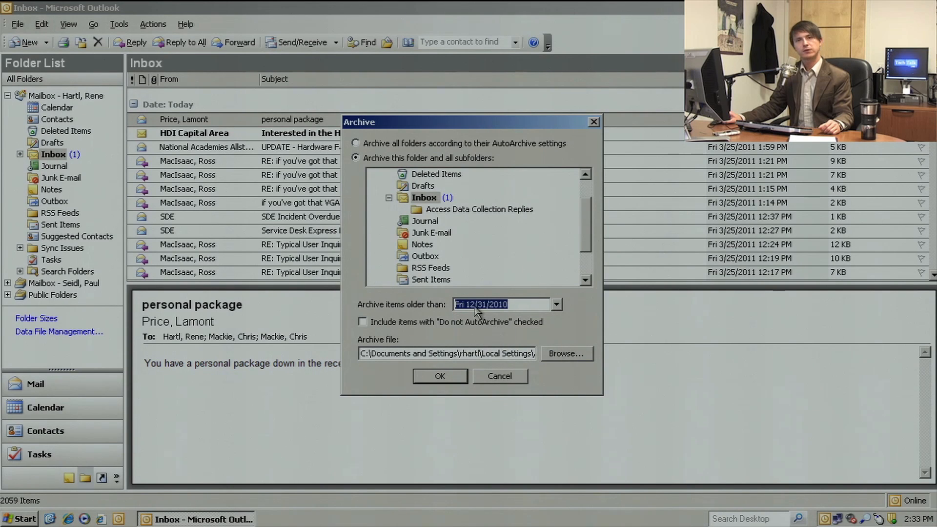
pyautogui.click(556, 305)
pyautogui.click(553, 321)
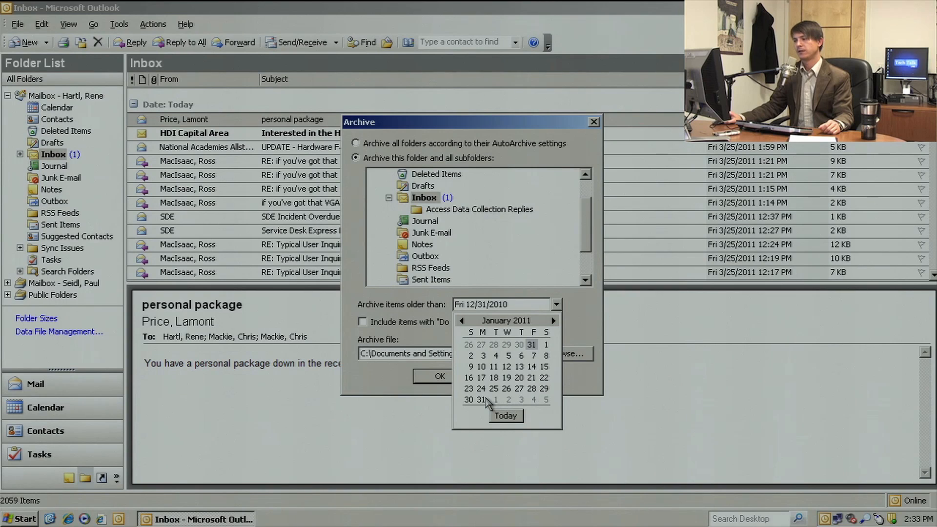
pyautogui.click(463, 321)
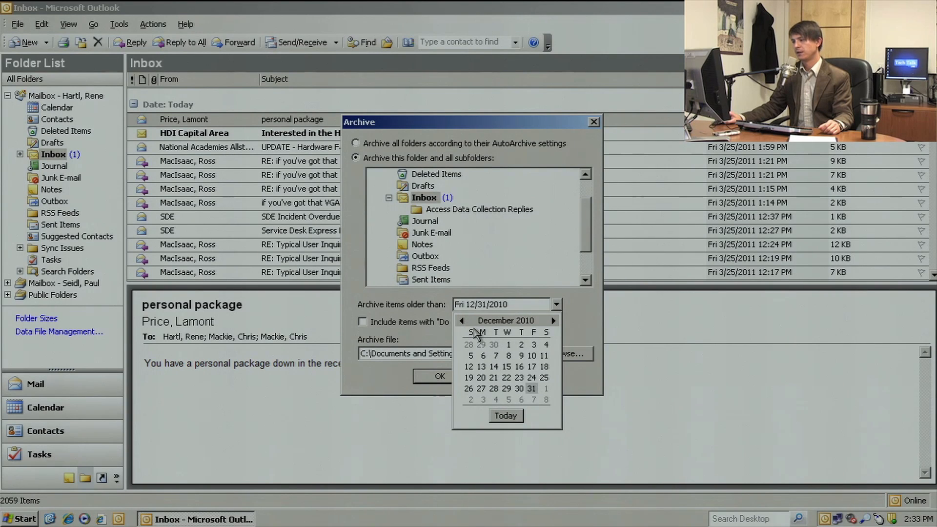
pyautogui.click(507, 345)
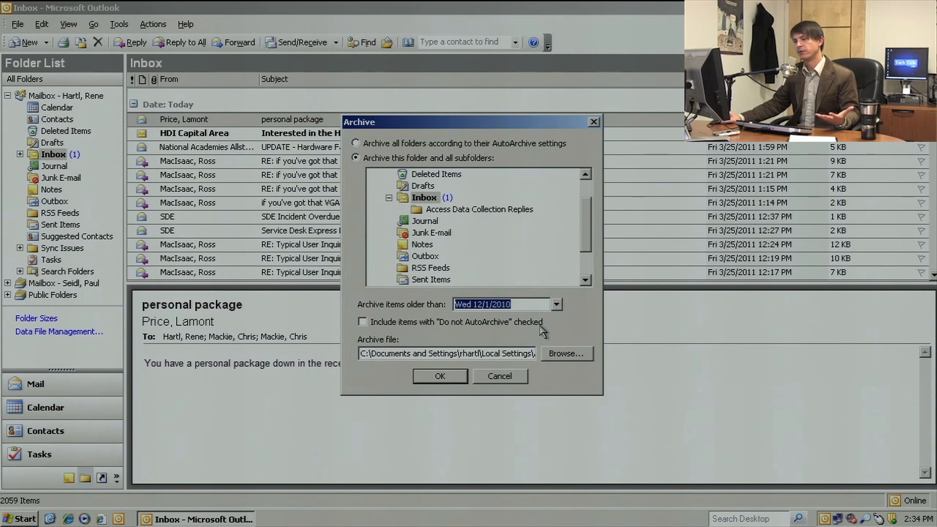
pyautogui.click(362, 322)
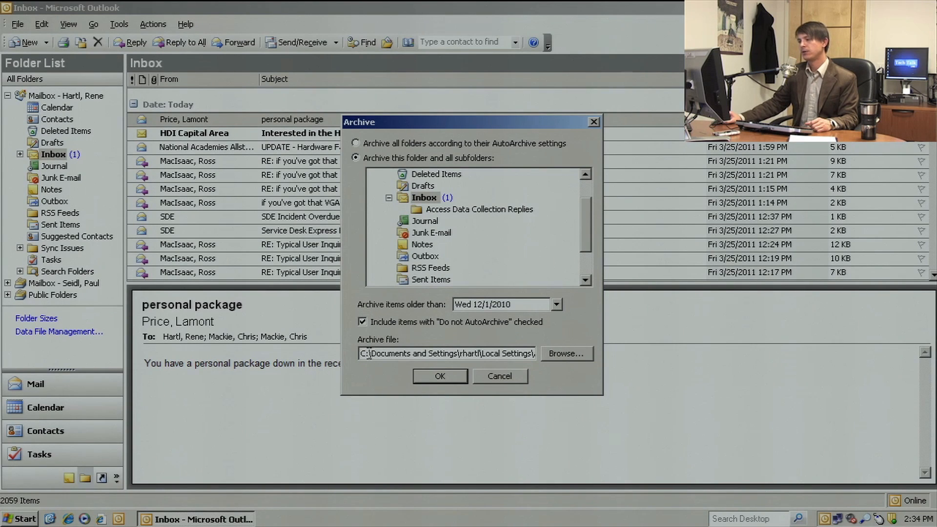
# Name the archive file "December 1 2010 archive.pst" in the Outlook folder and run the archive.
pyautogui.moveTo(369, 353); pyautogui.dragTo(553, 361)
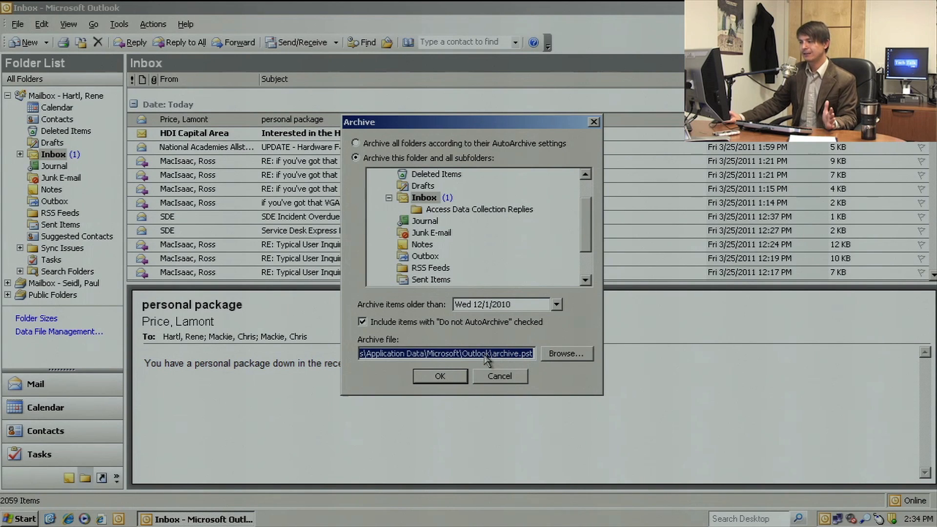
pyautogui.click(556, 354)
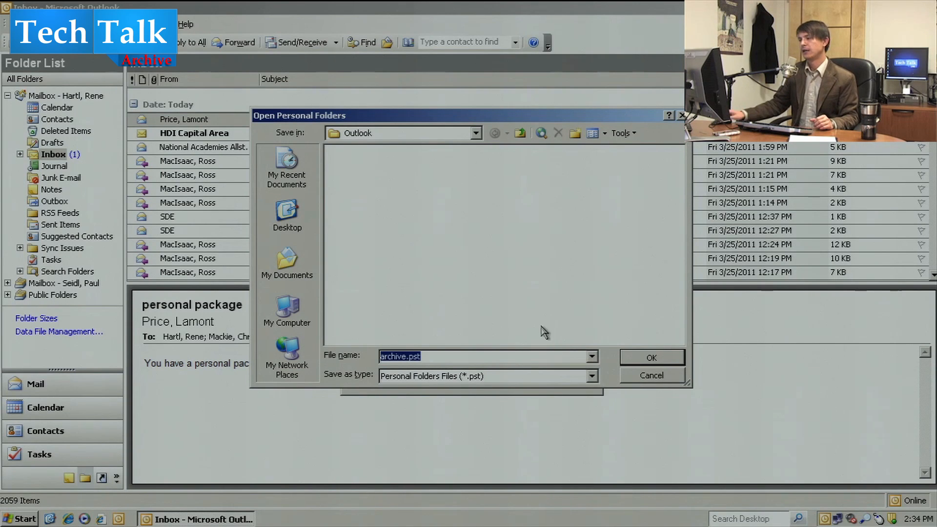
pyautogui.click(403, 356)
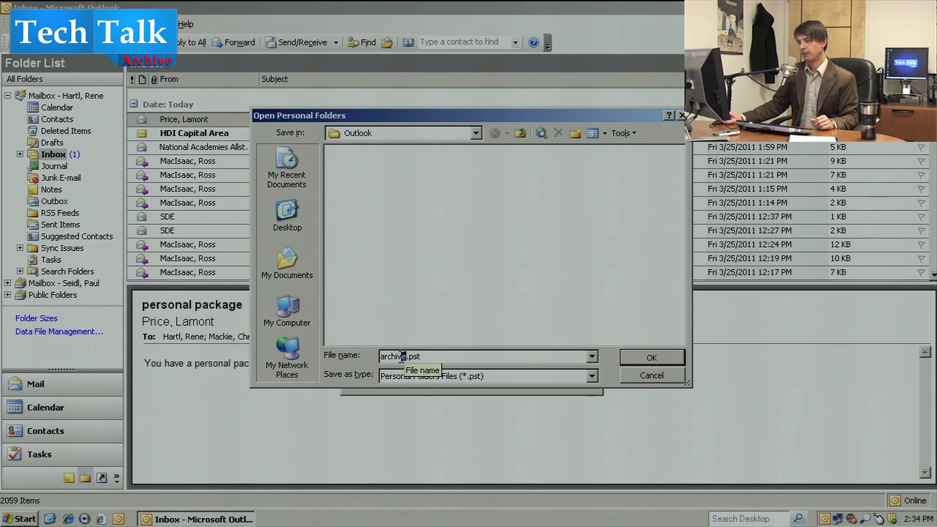
pyautogui.moveTo(388, 355); pyautogui.dragTo(378, 356)
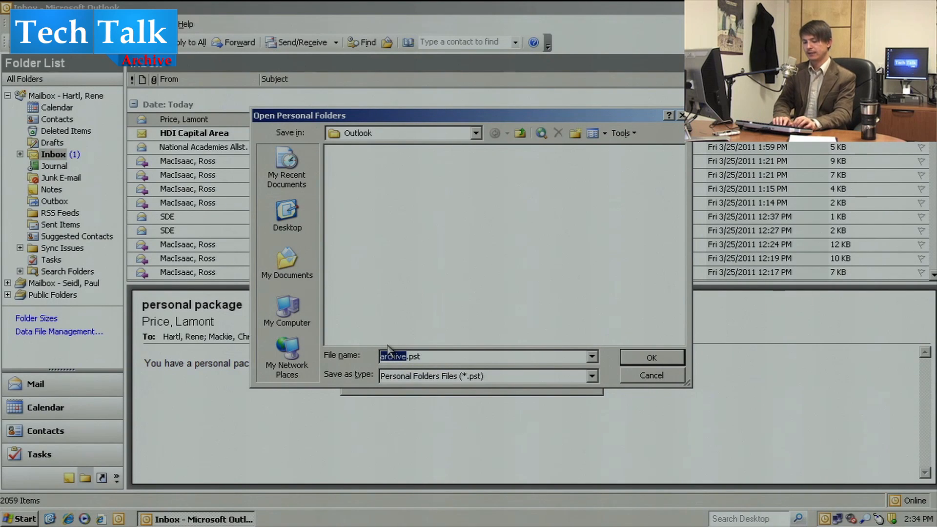
pyautogui.write('December 1')
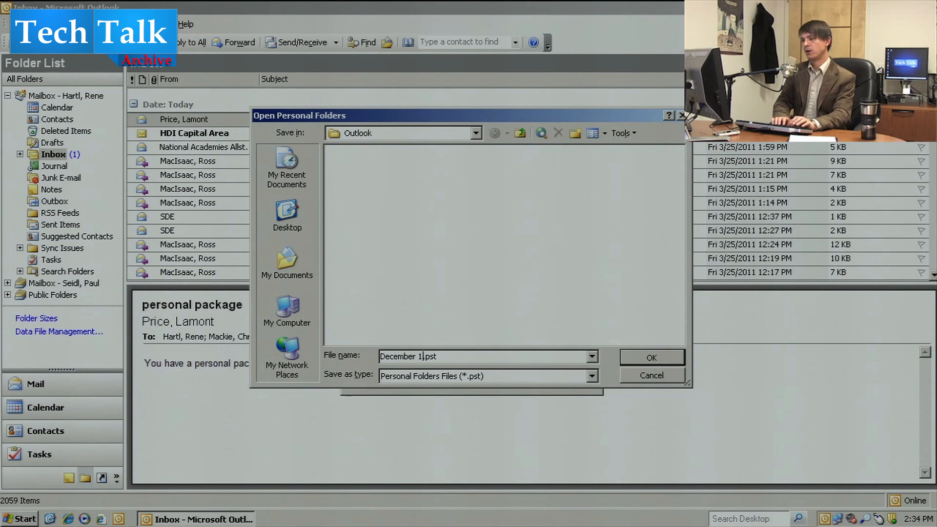
pyautogui.write(' 2010 archive')
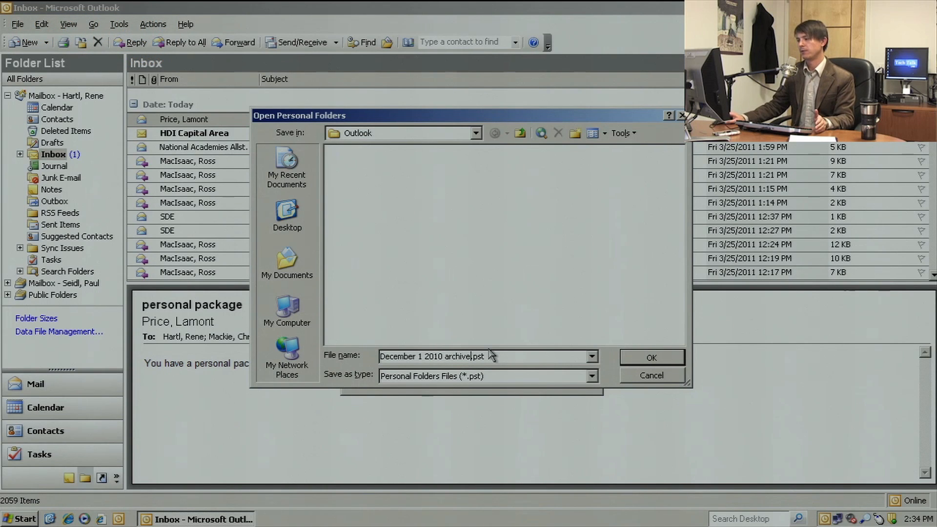
pyautogui.click(640, 358)
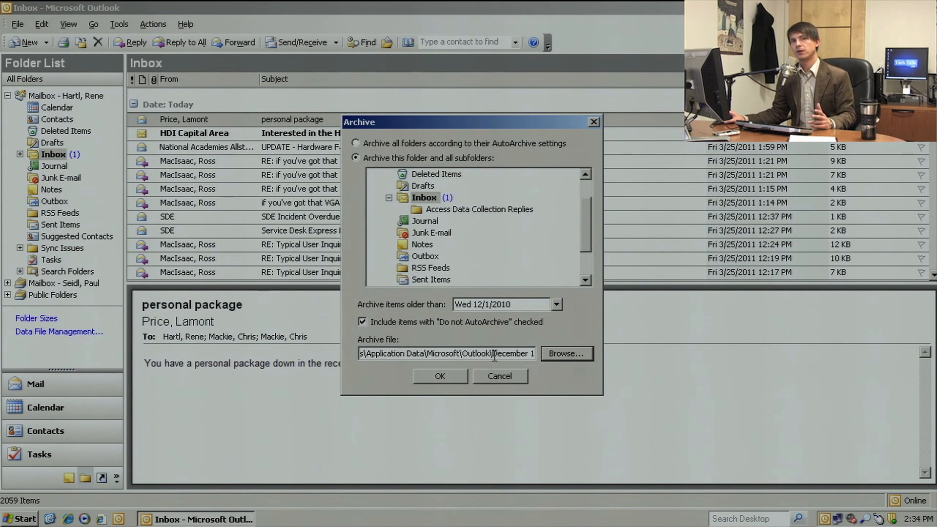
pyautogui.moveTo(494, 357); pyautogui.dragTo(570, 355)
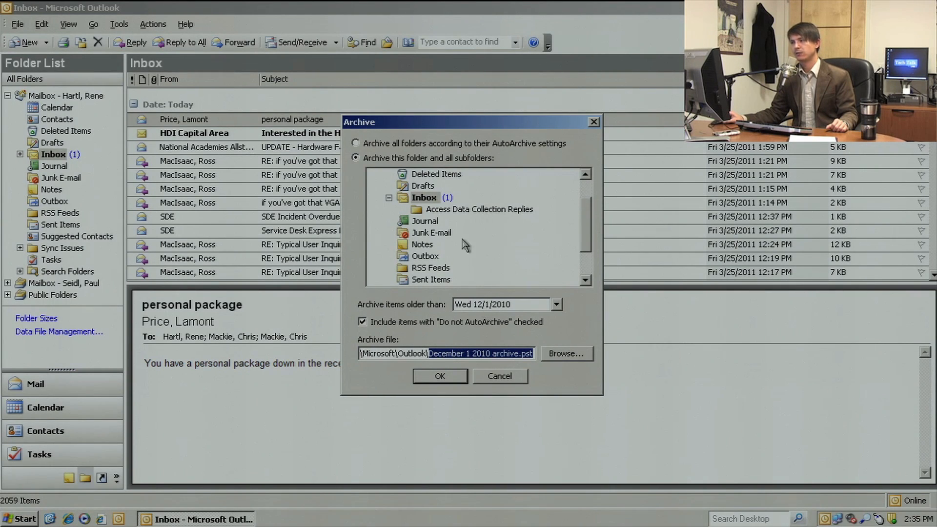
pyautogui.click(440, 376)
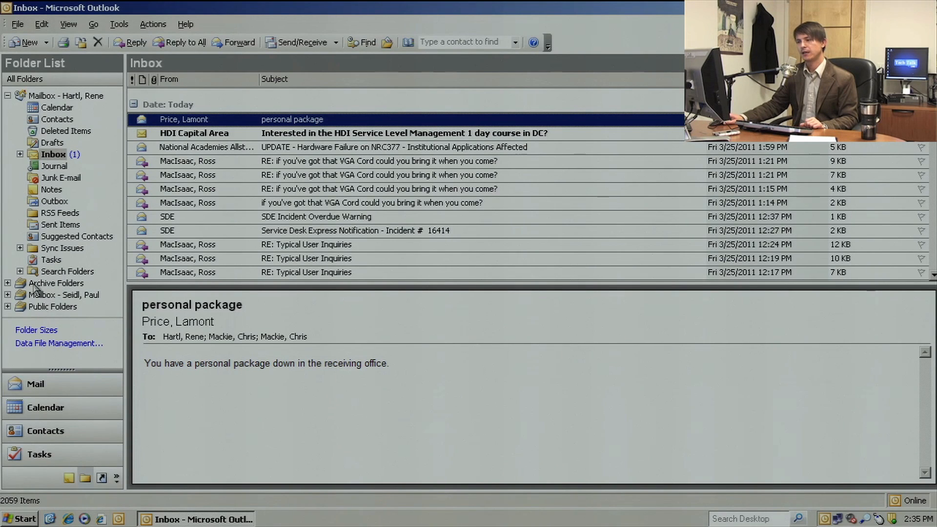
# Expand Archive Folders and its Inbox in the folder list, and view the contents of both.
pyautogui.click(7, 284)
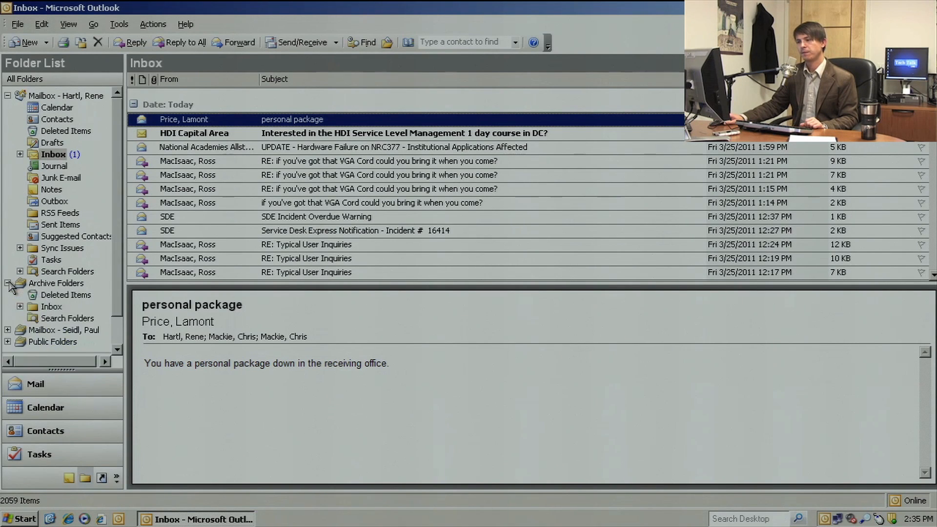
pyautogui.click(44, 307)
pyautogui.click(20, 307)
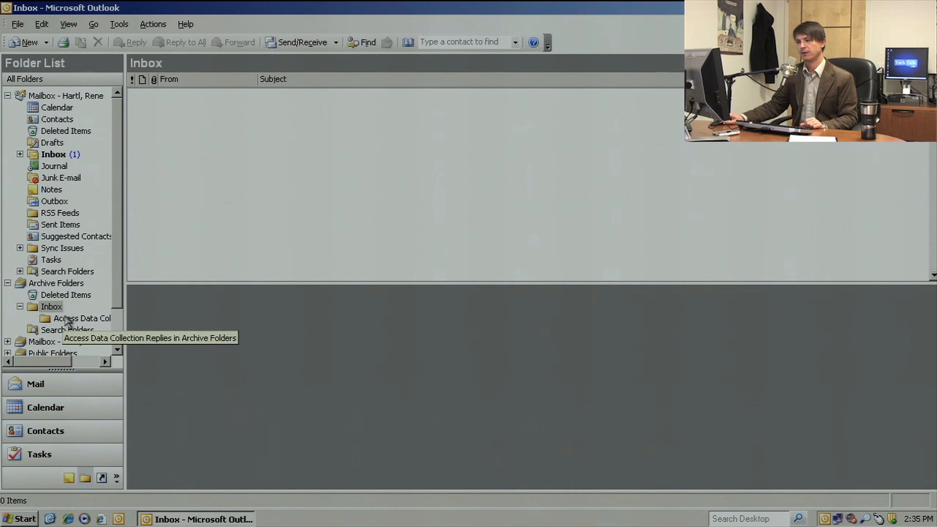
pyautogui.click(55, 284)
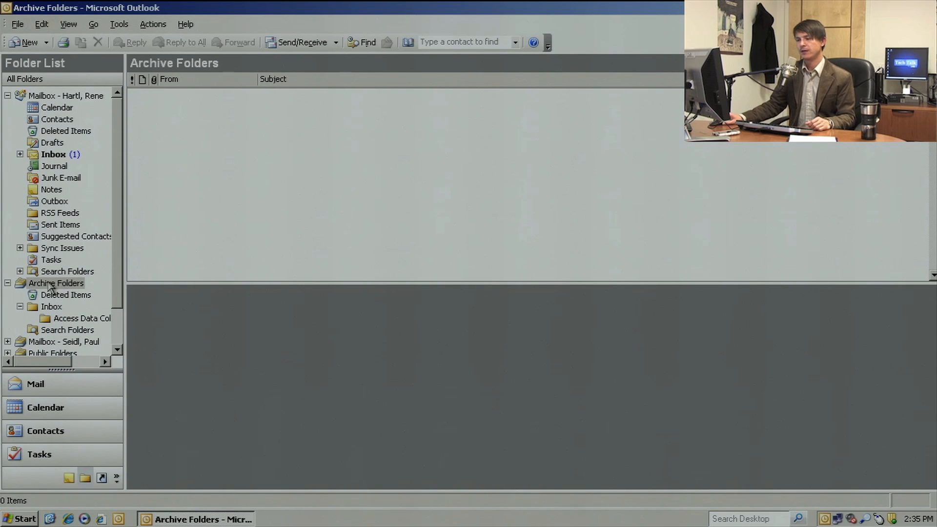
# Rename the Archive Folders data file to "December 1st 2010 Archive" through its advanced properties.
pyautogui.rightClick(42, 286)
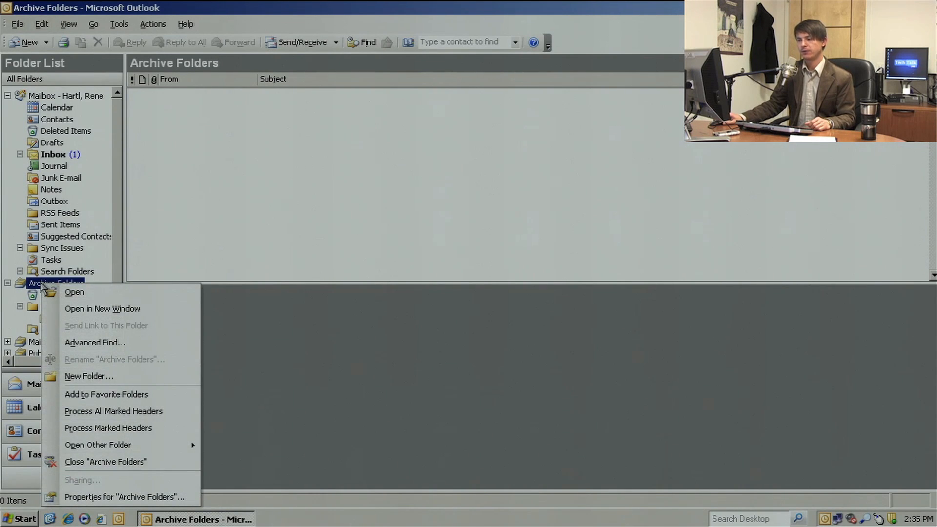
pyautogui.click(93, 497)
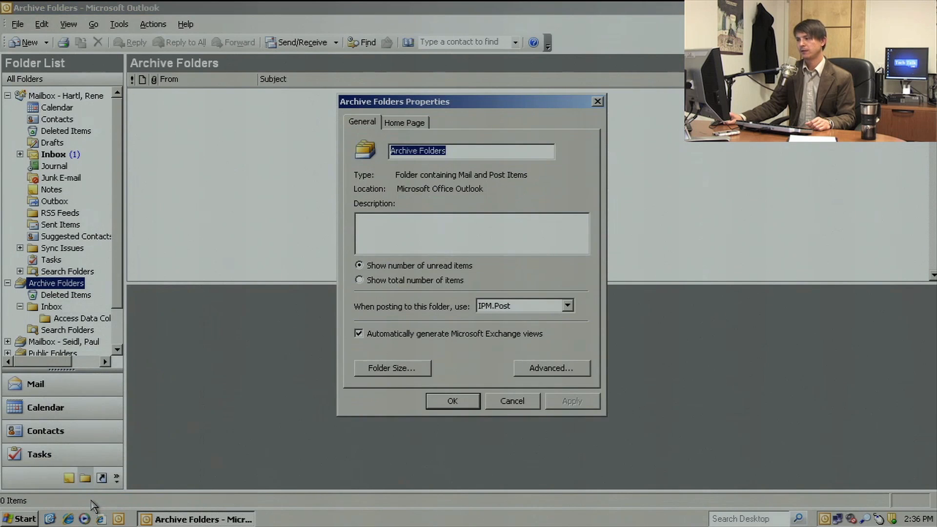
pyautogui.click(535, 374)
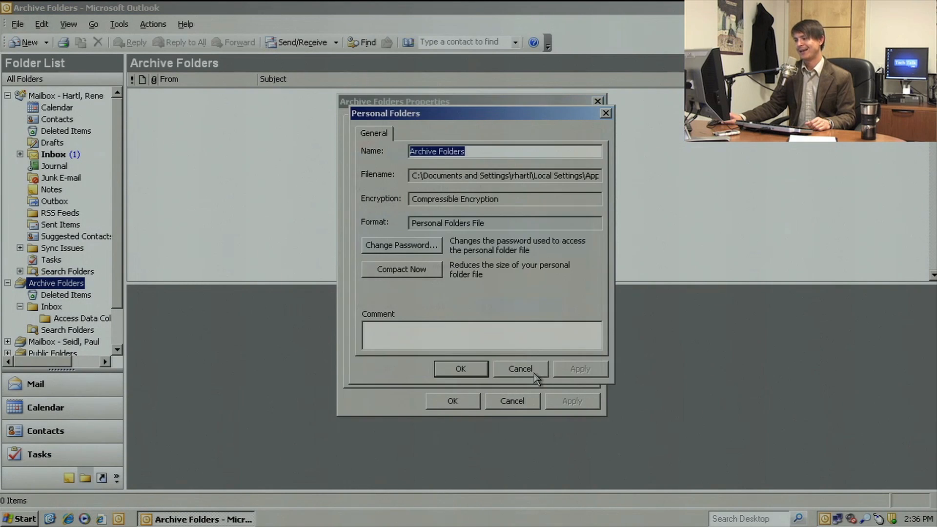
pyautogui.moveTo(481, 152); pyautogui.dragTo(394, 151)
pyautogui.write('December 1st 2010 Ar')
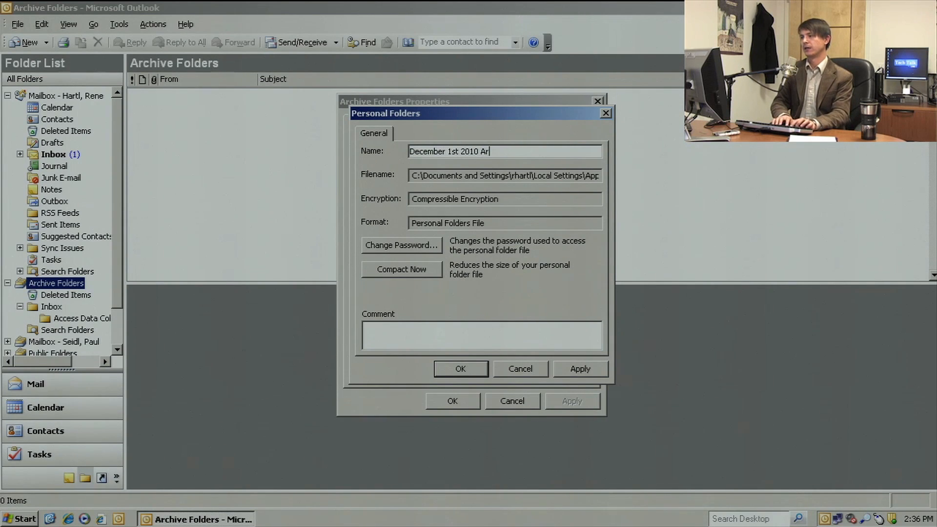
pyautogui.write('chive')
pyautogui.click(451, 369)
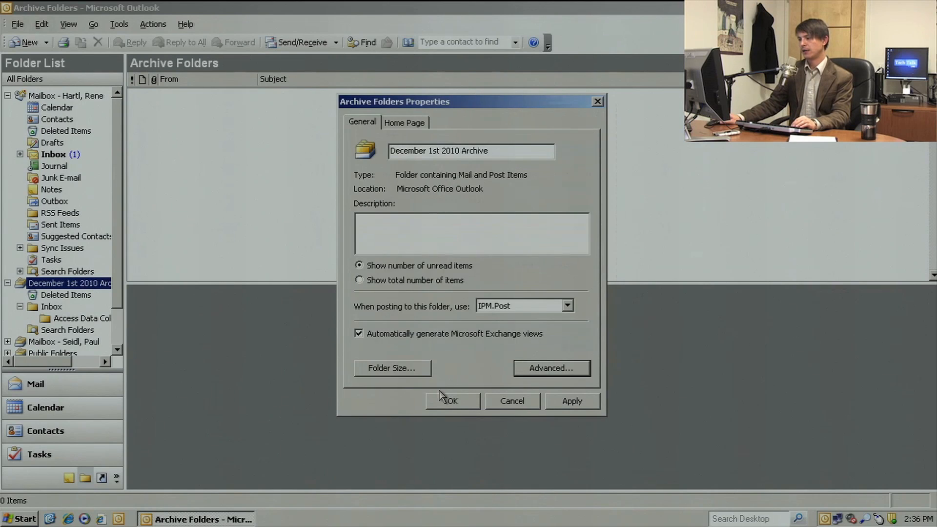
pyautogui.click(450, 402)
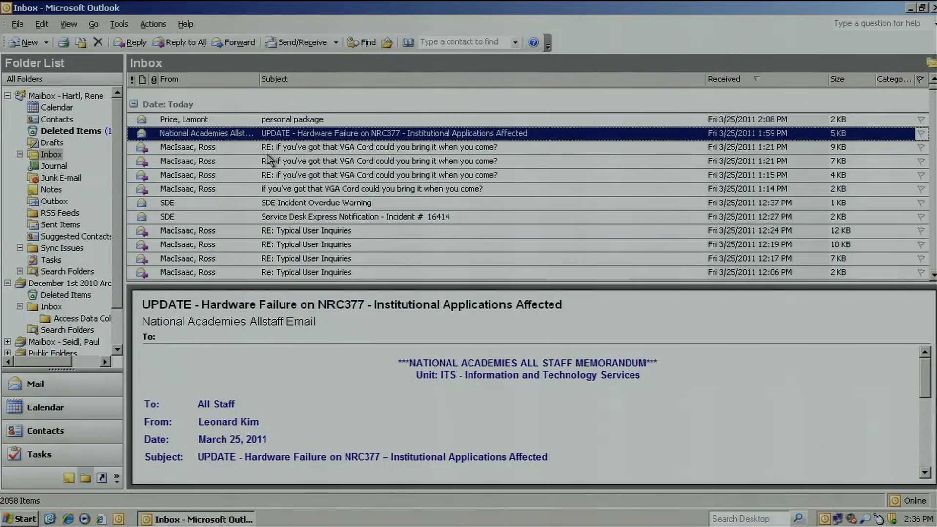
# View the mailbox's Deleted Items and check the destination folders for moving the HDI Capital Area message, leaving it in place.
pyautogui.click(66, 132)
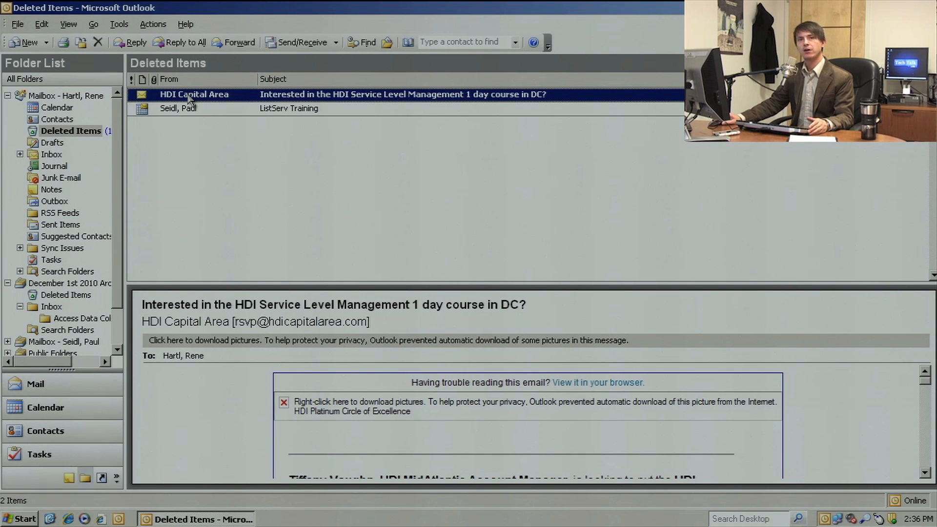
pyautogui.rightClick(185, 96)
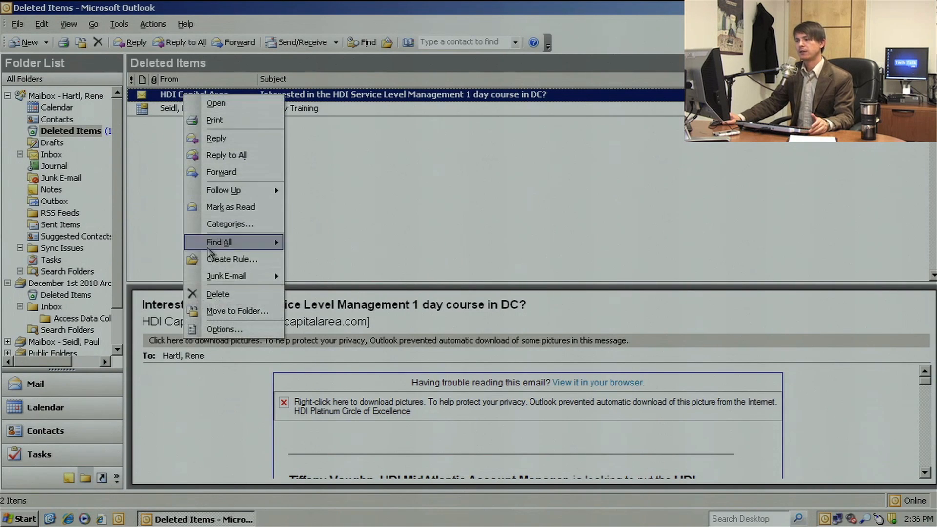
pyautogui.click(220, 312)
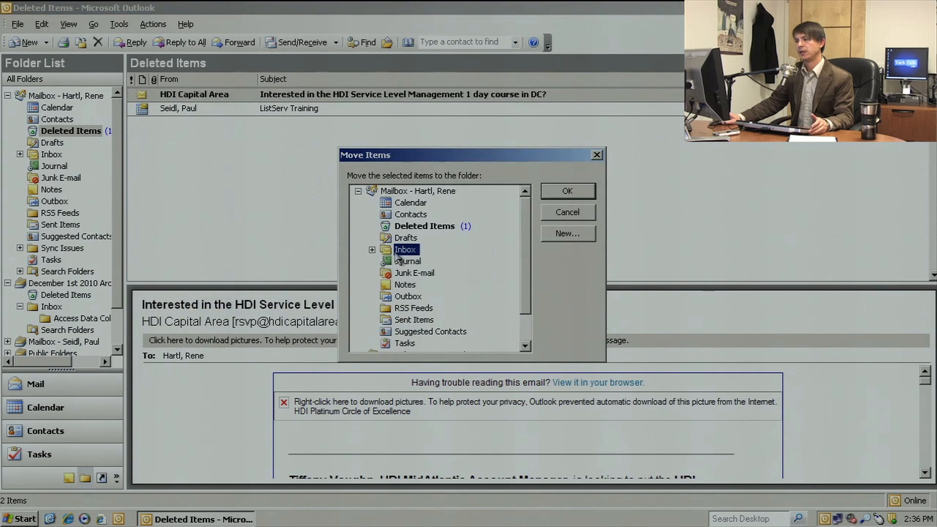
pyautogui.click(557, 214)
# Close Outlook and start it again from the desktop.
pyautogui.rightClick(89, 134)
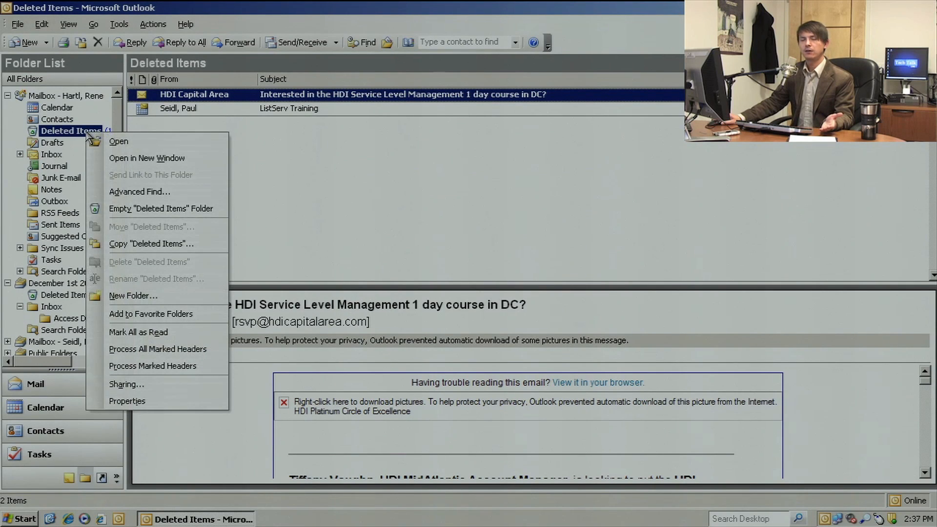
pyautogui.click(125, 159)
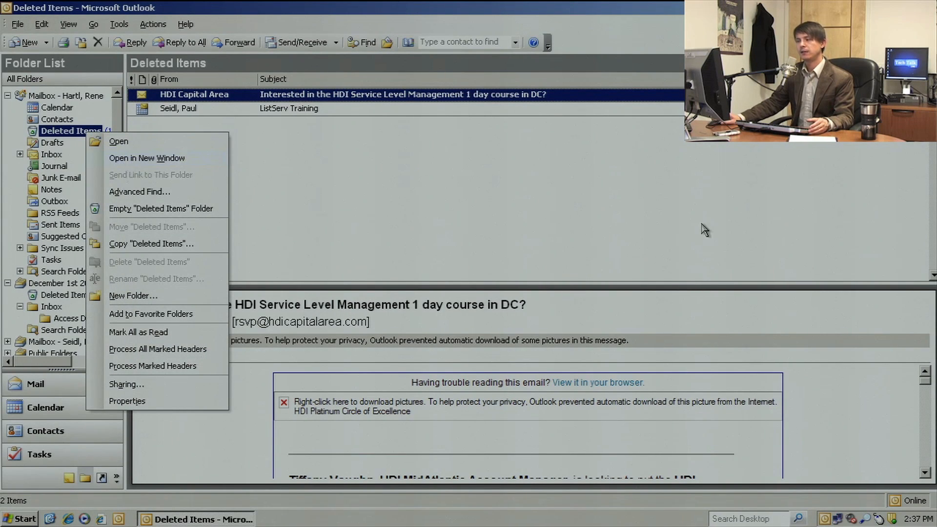
pyautogui.click(929, 7)
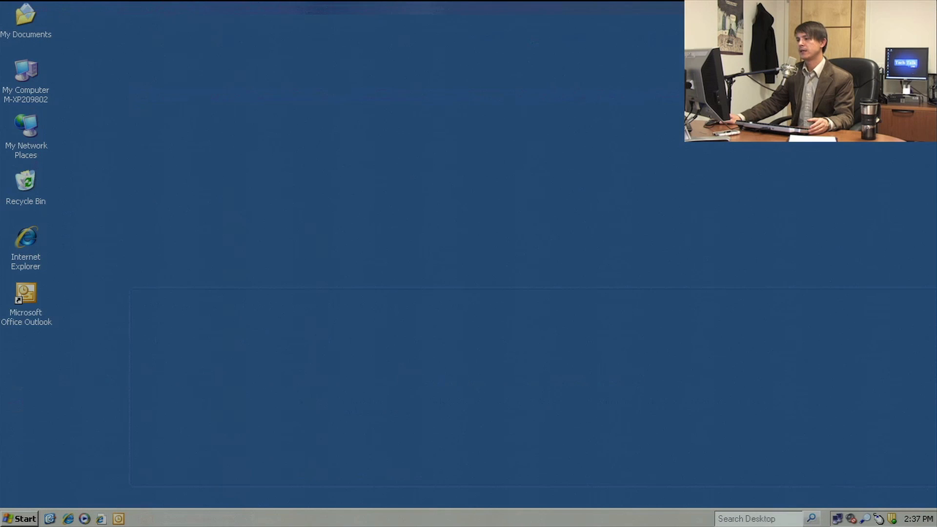
pyautogui.doubleClick(23, 297)
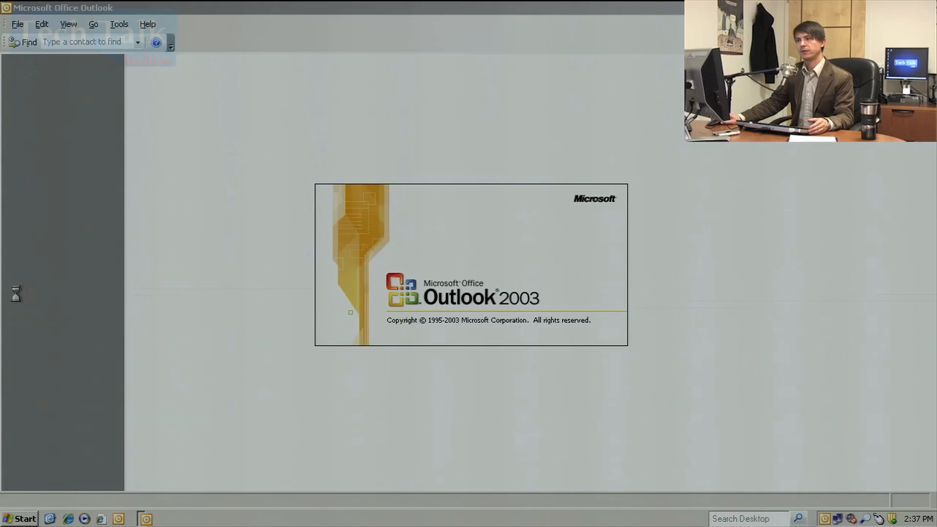
# Permanently empty the mailbox's Deleted Items folder.
pyautogui.click(47, 132)
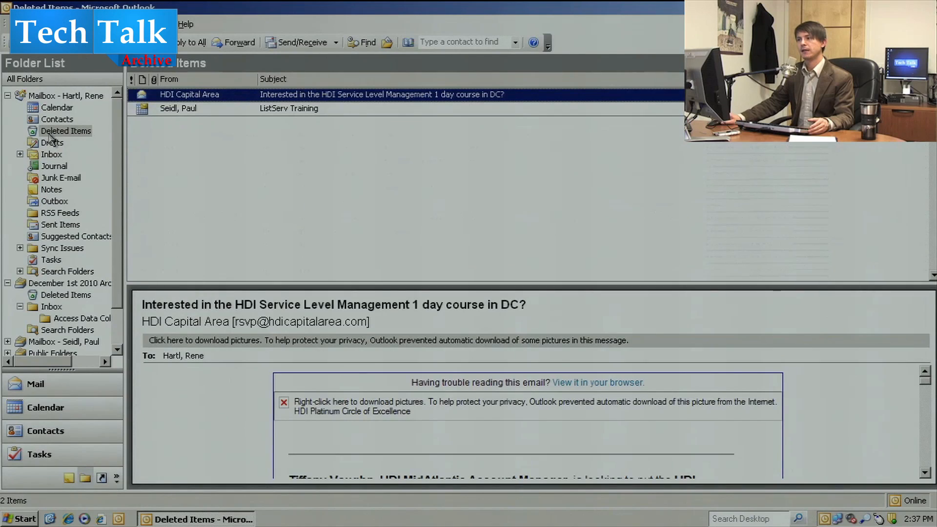
pyautogui.rightClick(216, 95)
pyautogui.rightClick(80, 135)
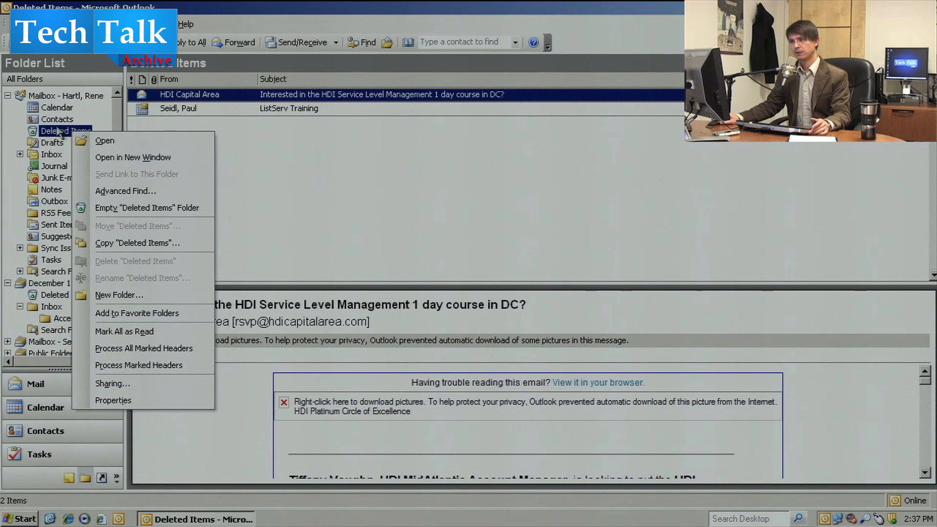
pyautogui.click(112, 212)
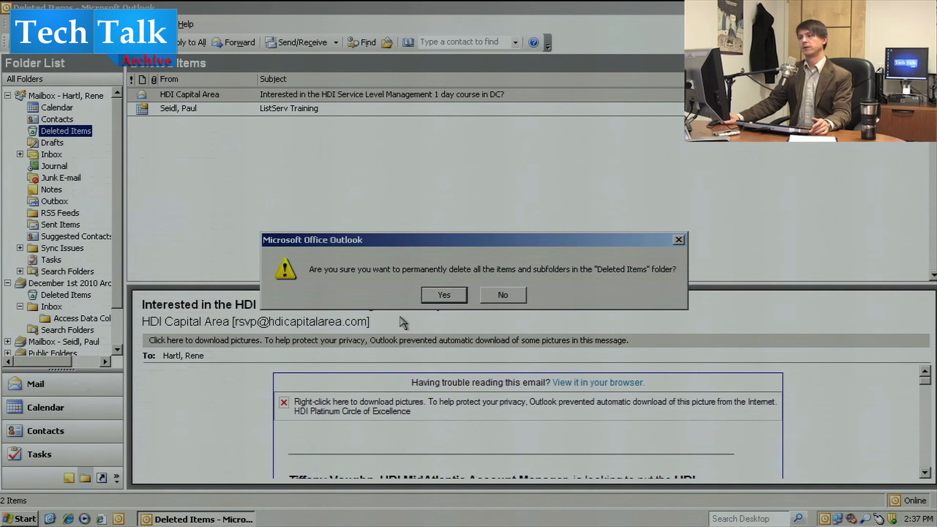
pyautogui.click(452, 295)
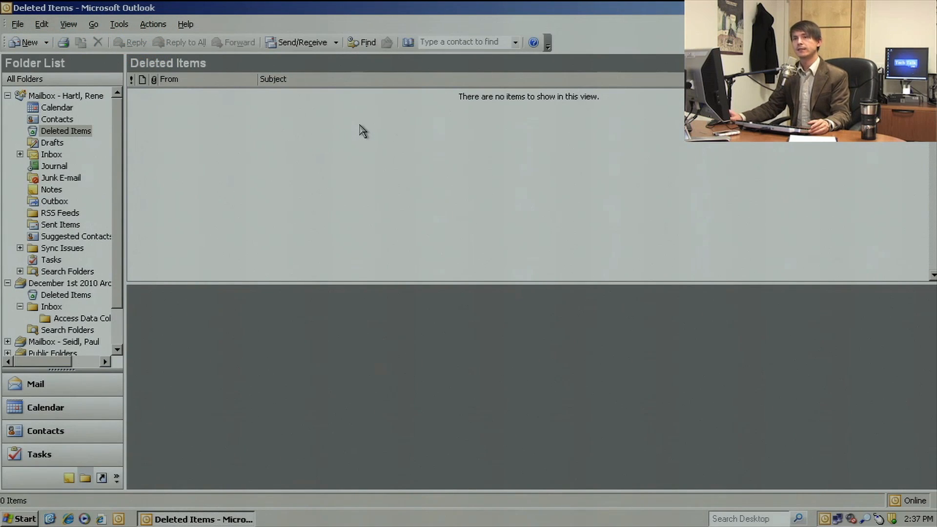
# Recover the permanently deleted HDI Capital Area message about the HDI Service Level Management course into Deleted Items.
pyautogui.click(50, 132)
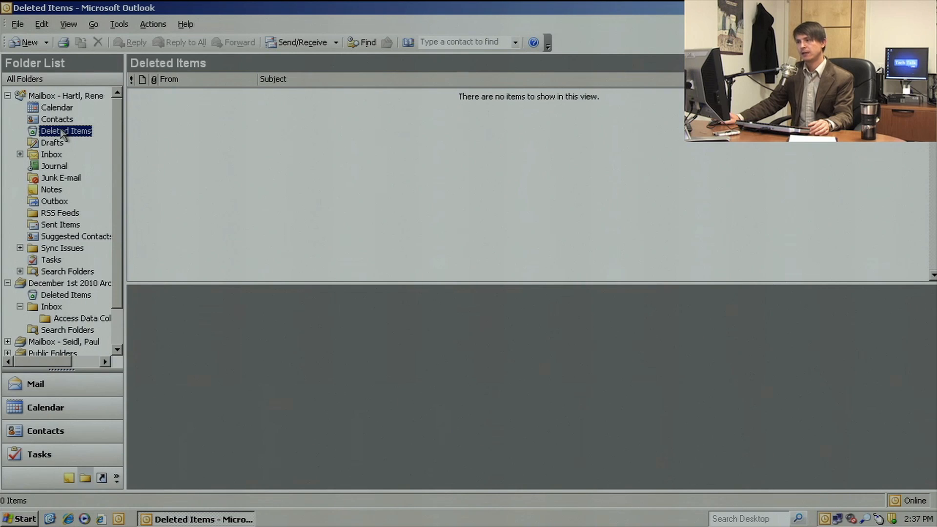
pyautogui.click(128, 25)
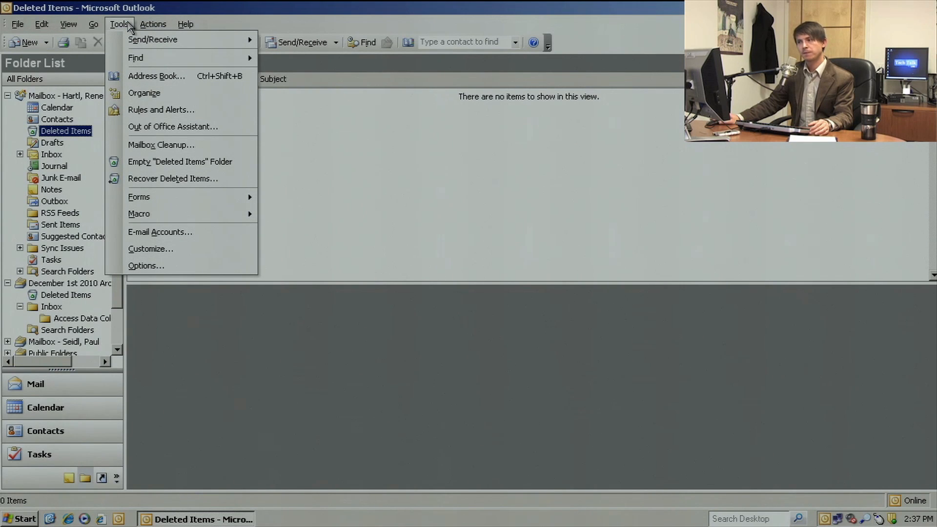
pyautogui.click(153, 184)
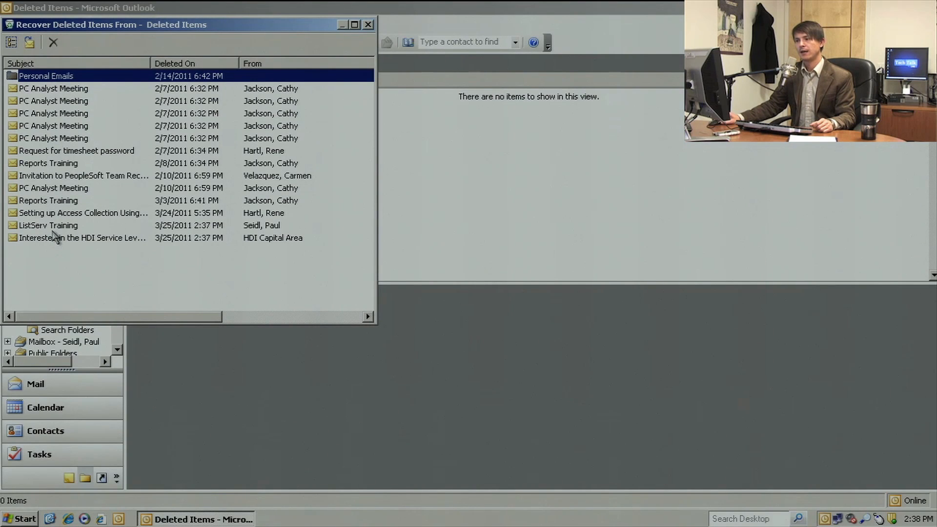
pyautogui.click(77, 242)
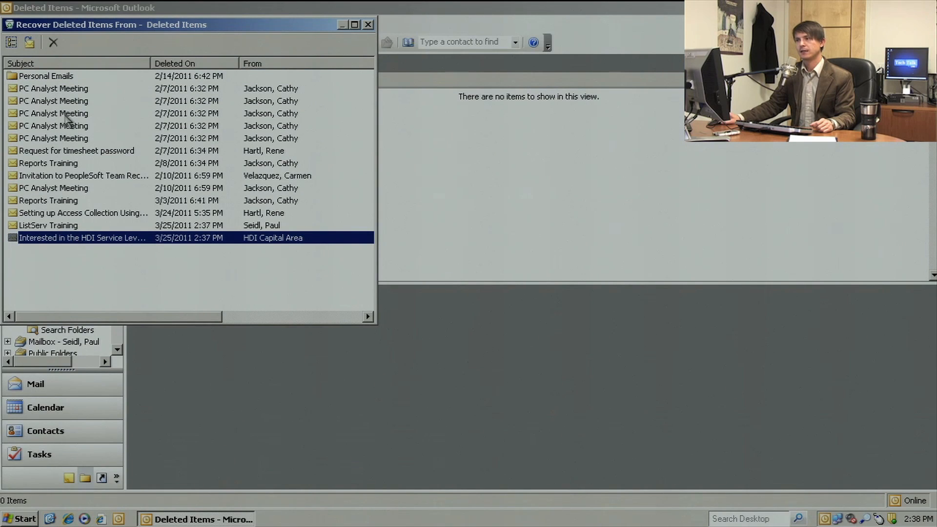
pyautogui.click(30, 43)
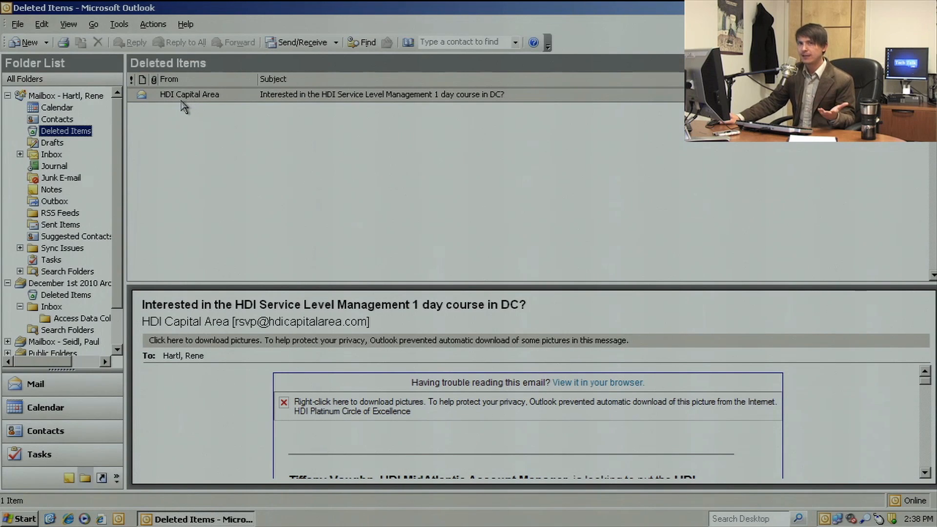
# Review the destination folders for moving the recovered HDI Capital Area message, cancel the move, and view the mailbox's Inbox.
pyautogui.rightClick(182, 102)
pyautogui.click(228, 316)
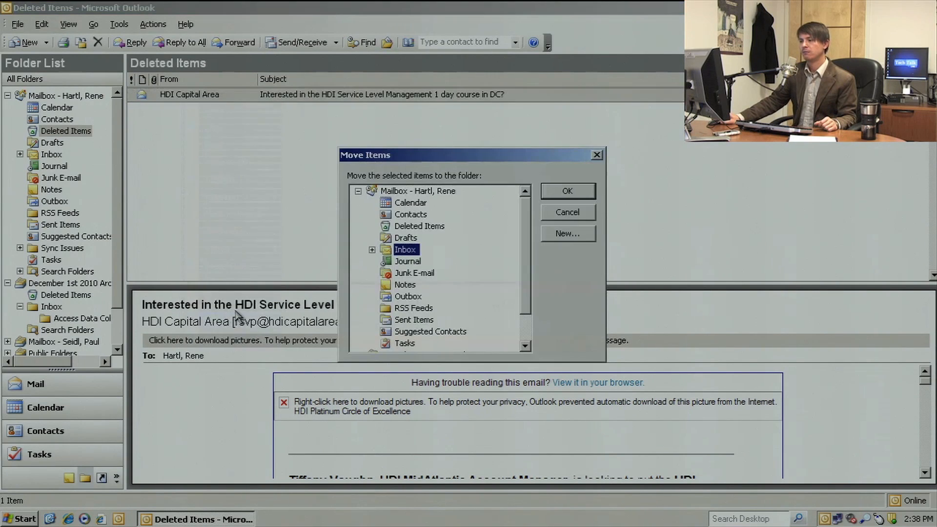
pyautogui.click(568, 212)
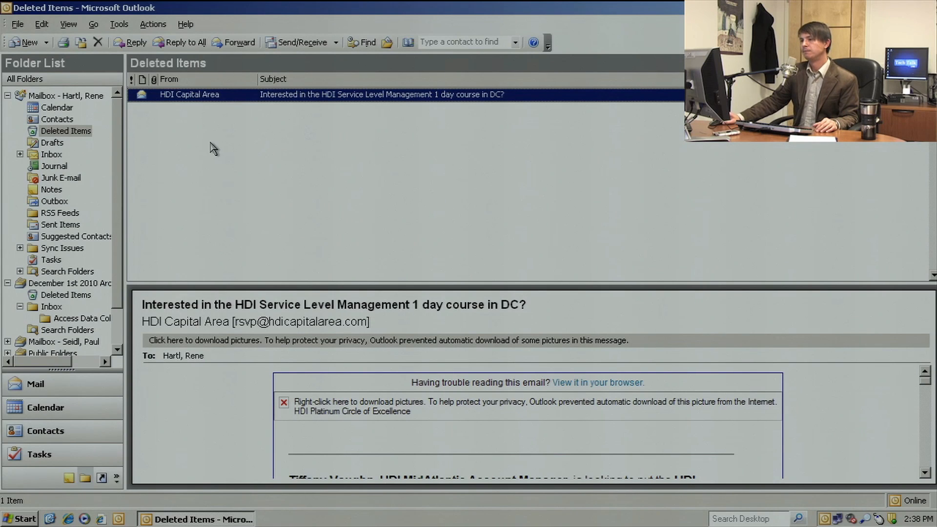
pyautogui.click(58, 154)
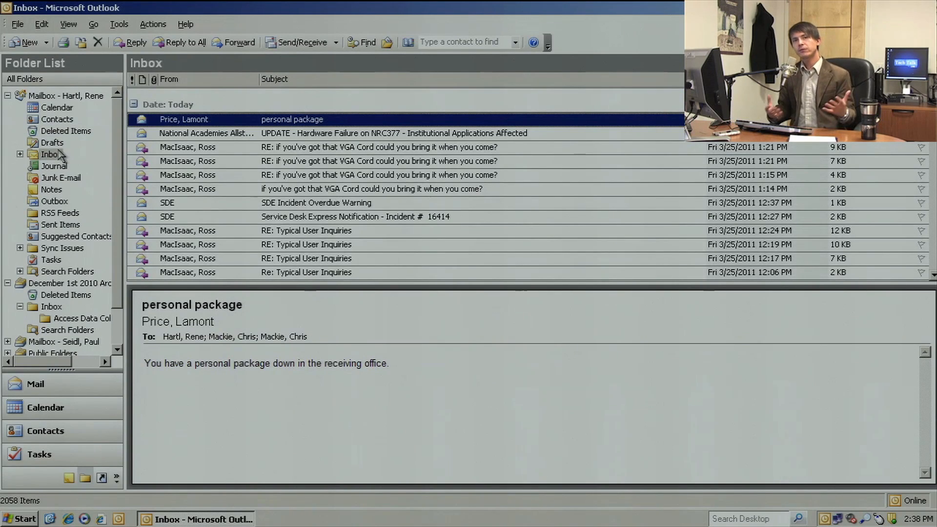